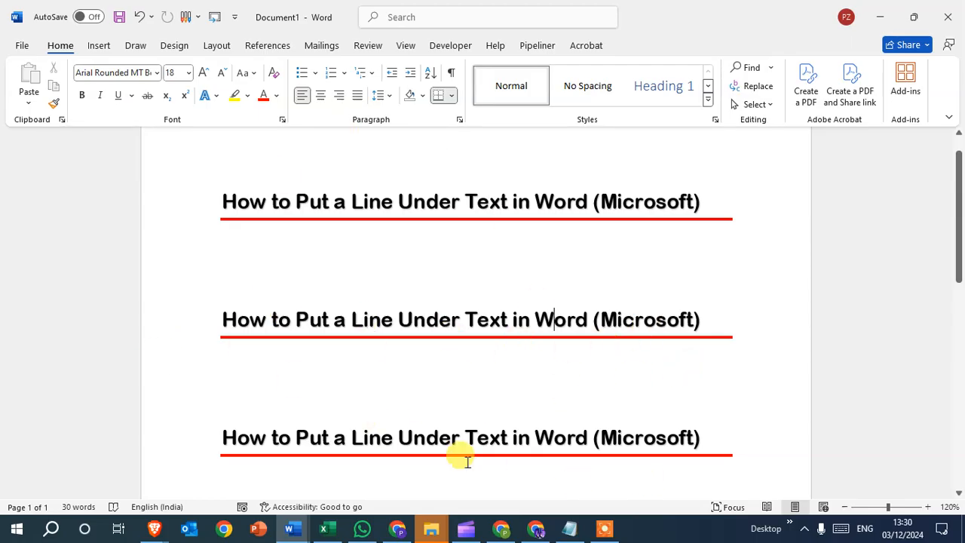
Switch to Document2 and open the text border settings for the first "How to Put a Line Under Text in Word (Microsoft)" heading.
{"action": "mouse_move", "coordinate": [292, 530]}
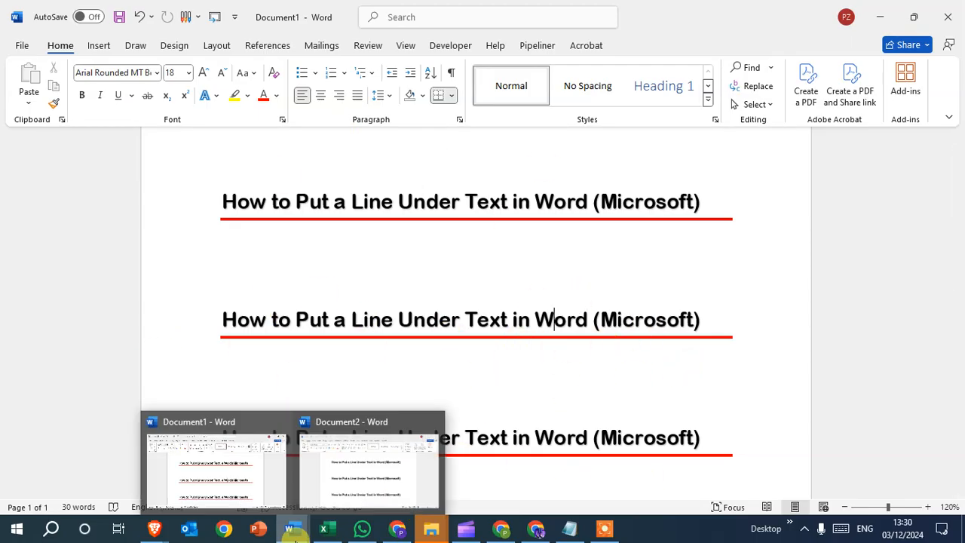
{"action": "left_click", "coordinate": [340, 494]}
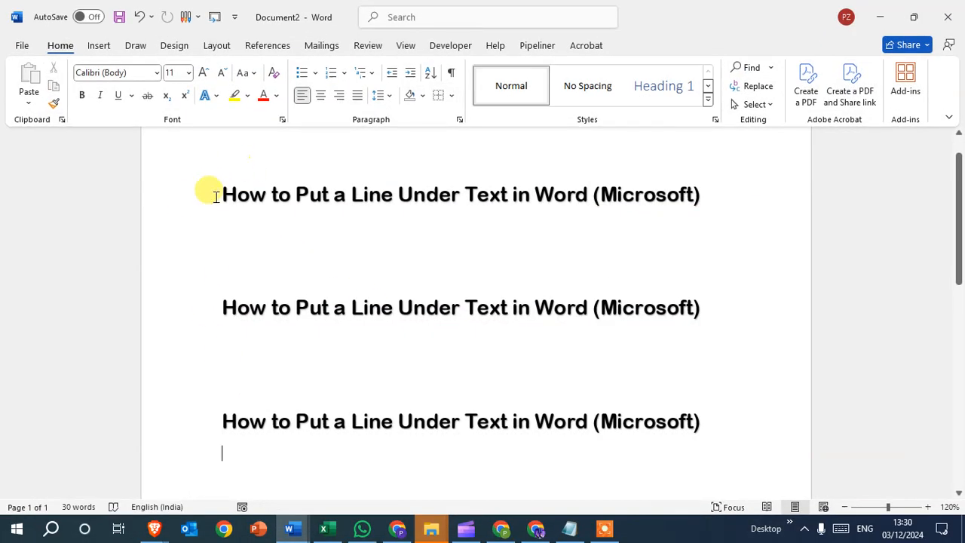
{"action": "left_click_drag", "start_coordinate": [218, 194], "coordinate": [717, 199]}
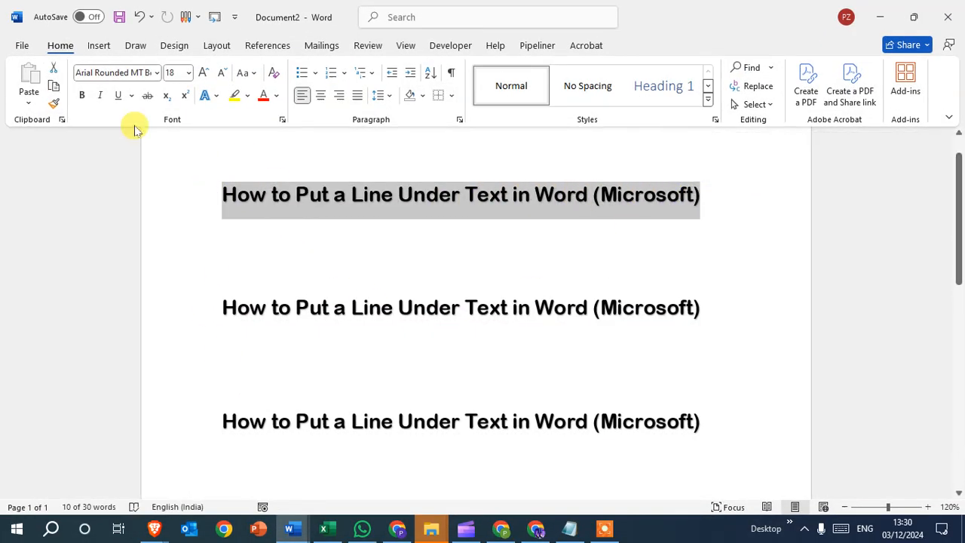
{"action": "left_click", "coordinate": [174, 47]}
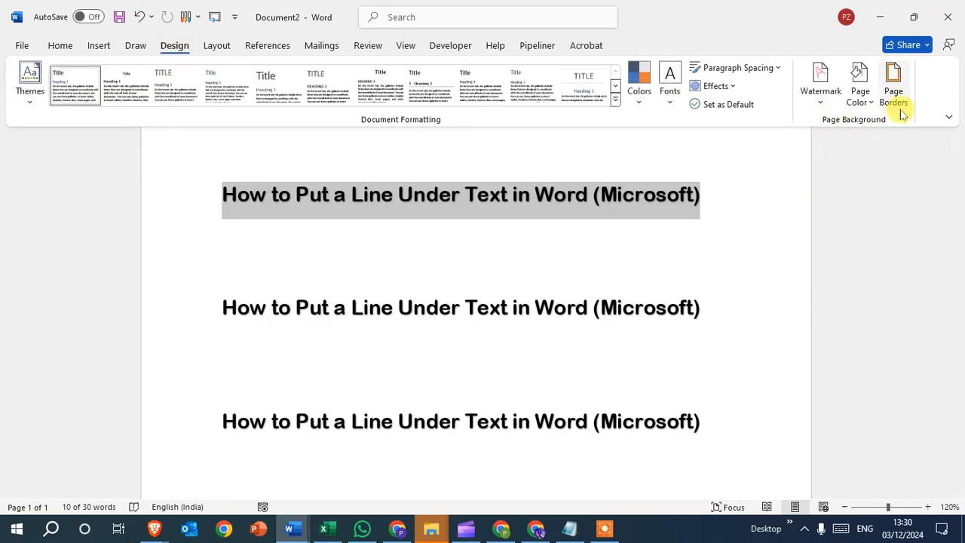
{"action": "left_click", "coordinate": [893, 84]}
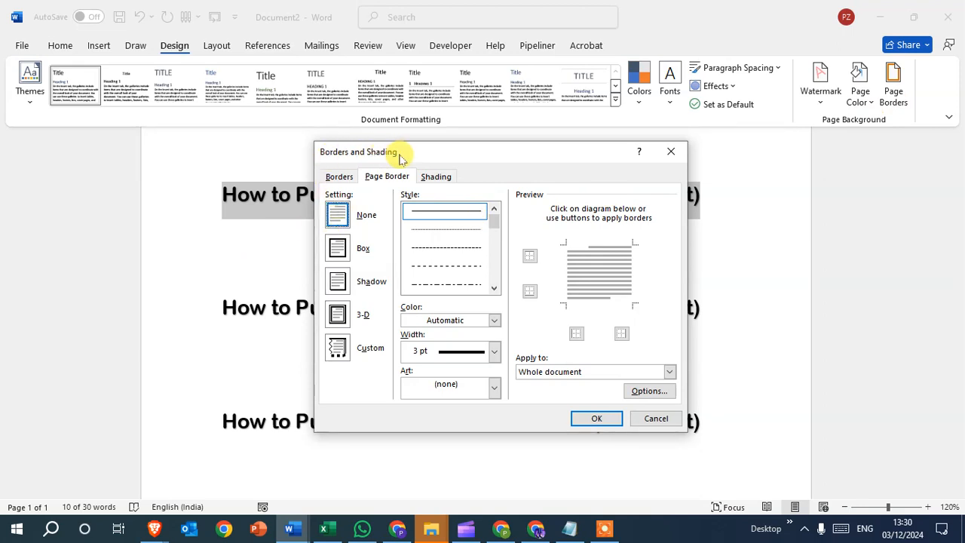
{"action": "left_click", "coordinate": [339, 178]}
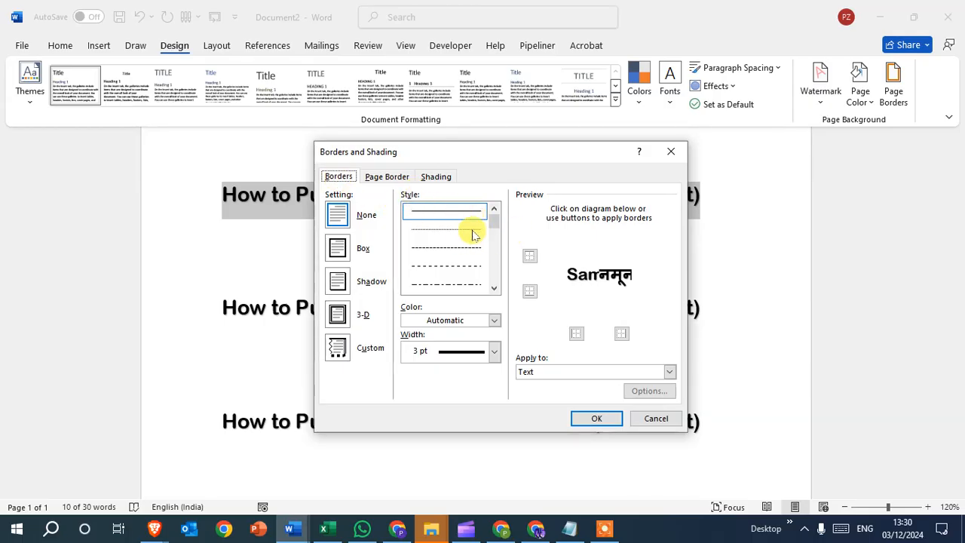
Define the first heading's border as a solid red line with a width of 3 pt.
{"action": "mouse_move", "coordinate": [497, 220]}
{"action": "left_mouse_down"}
{"action": "mouse_move", "coordinate": [496, 288]}
{"action": "mouse_move", "coordinate": [498, 204]}
{"action": "left_mouse_up"}
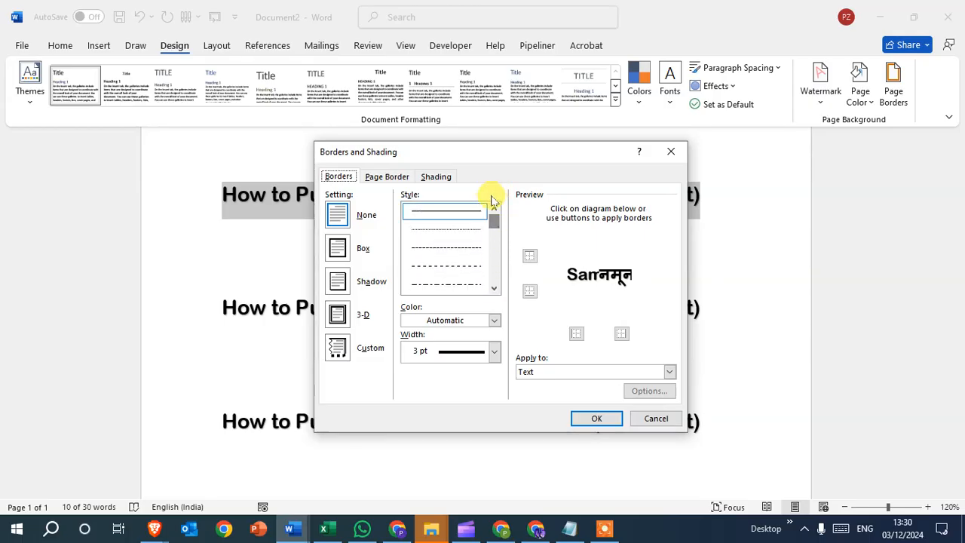
{"action": "left_click", "coordinate": [447, 217]}
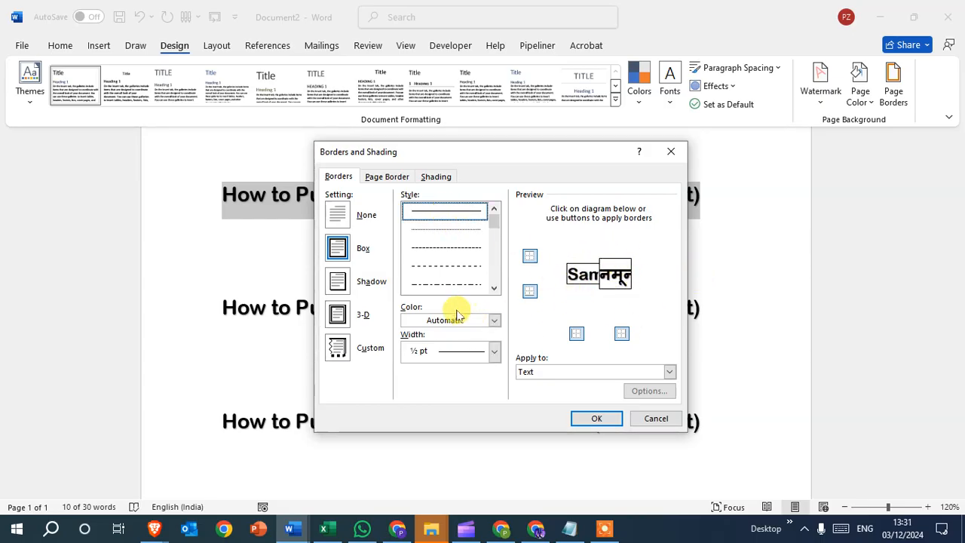
{"action": "left_click", "coordinate": [495, 321]}
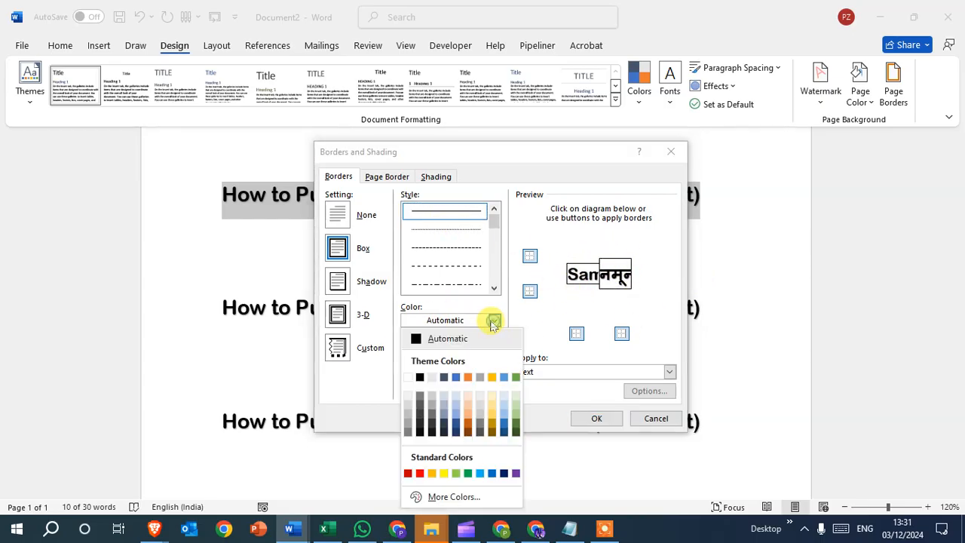
{"action": "left_click", "coordinate": [420, 472]}
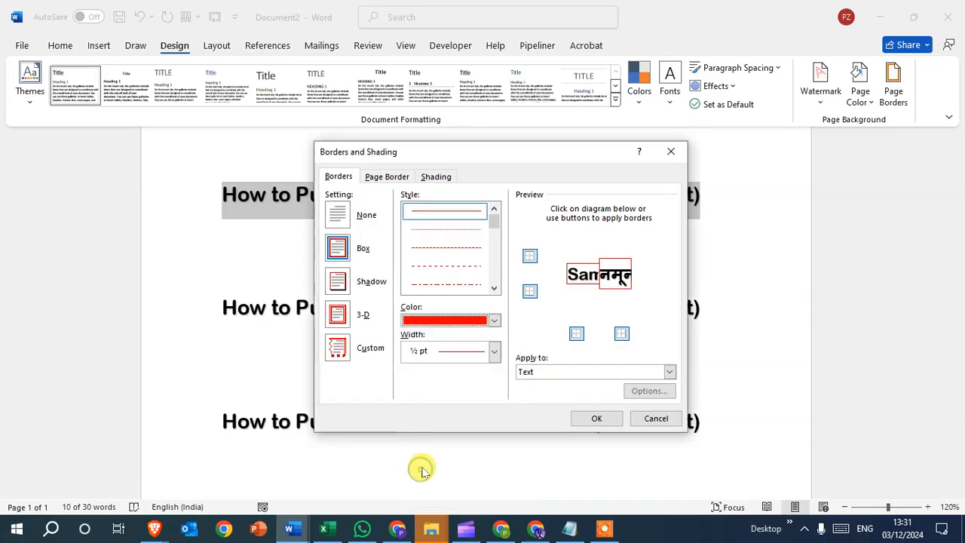
{"action": "left_click", "coordinate": [494, 352]}
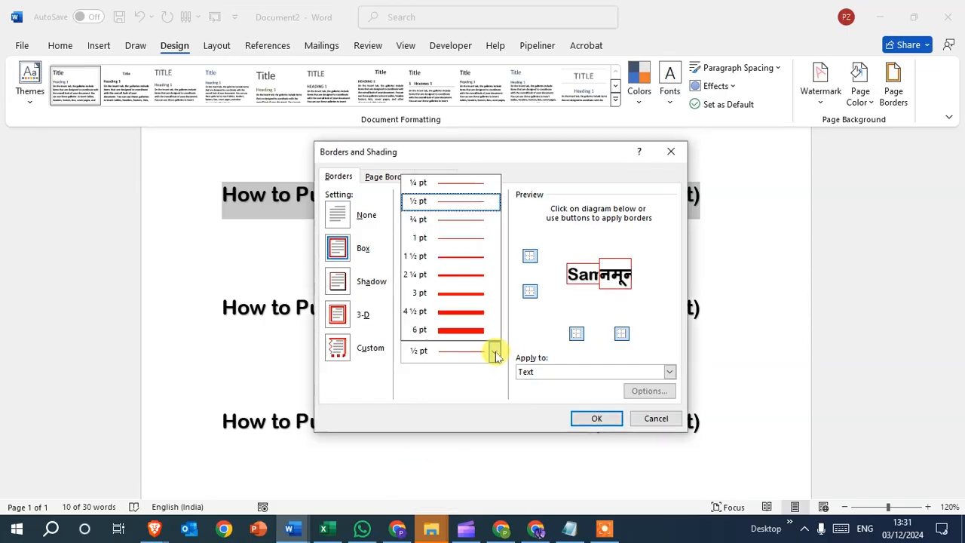
{"action": "left_click", "coordinate": [475, 299]}
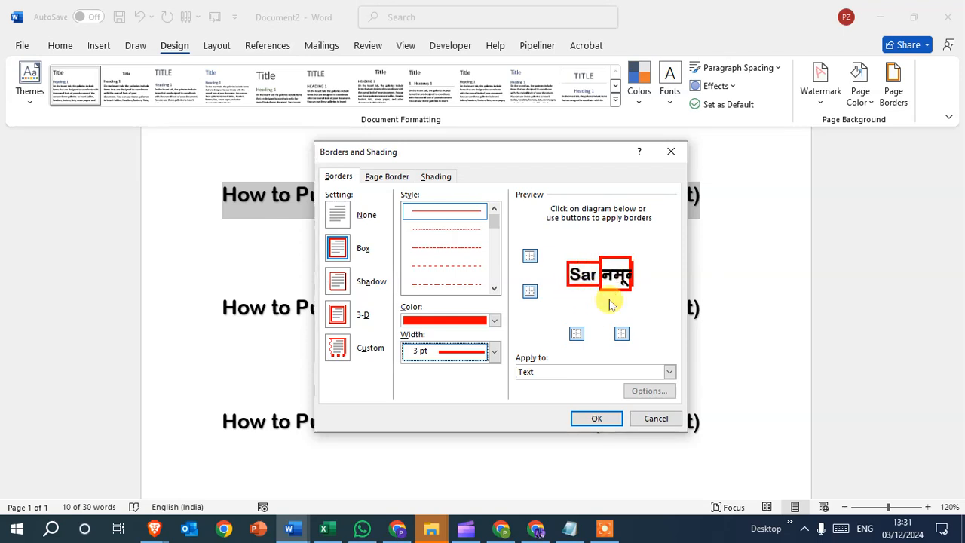
Apply the border to the paragraph with only the bottom edge kept, removing the top, left and right edges.
{"action": "left_click", "coordinate": [670, 372]}
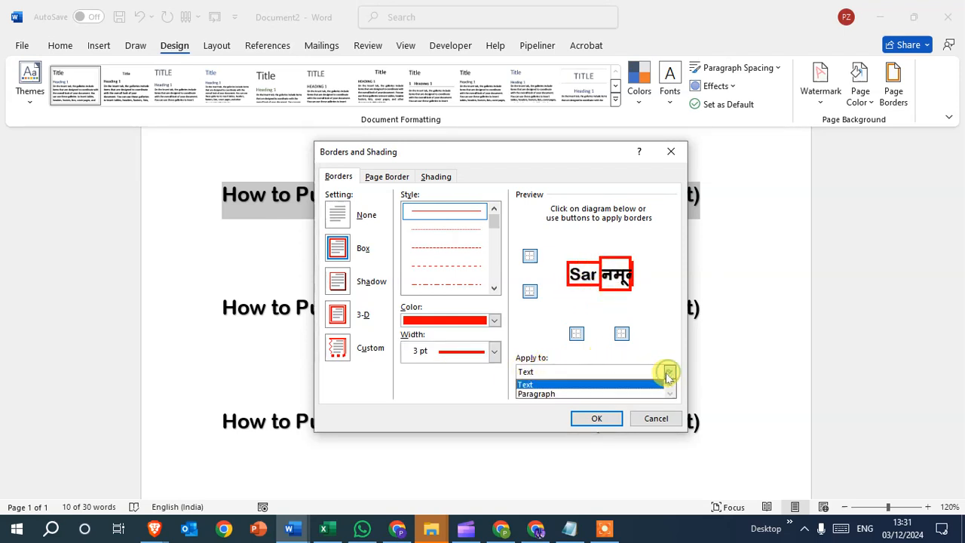
{"action": "left_click", "coordinate": [534, 394]}
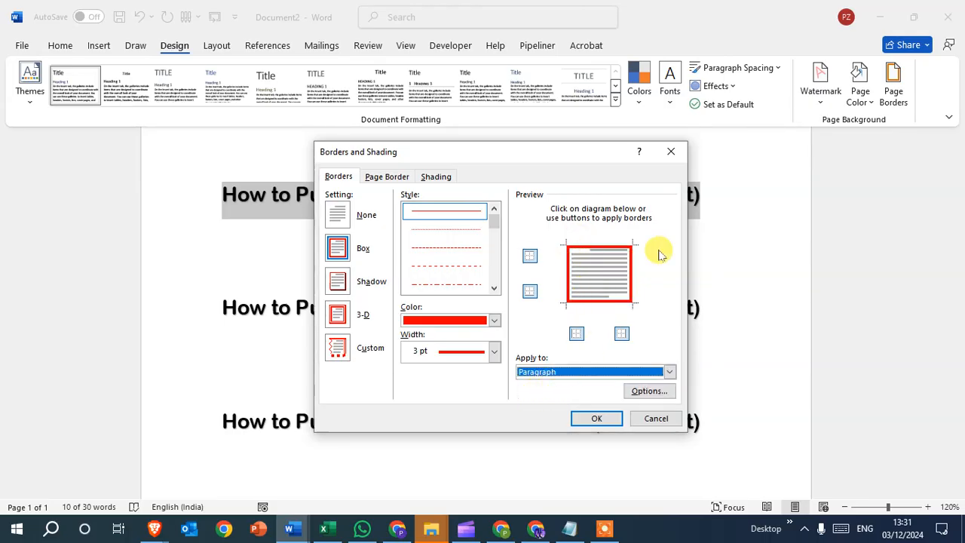
{"action": "left_click", "coordinate": [529, 255]}
{"action": "left_click", "coordinate": [577, 335]}
{"action": "left_click", "coordinate": [621, 333]}
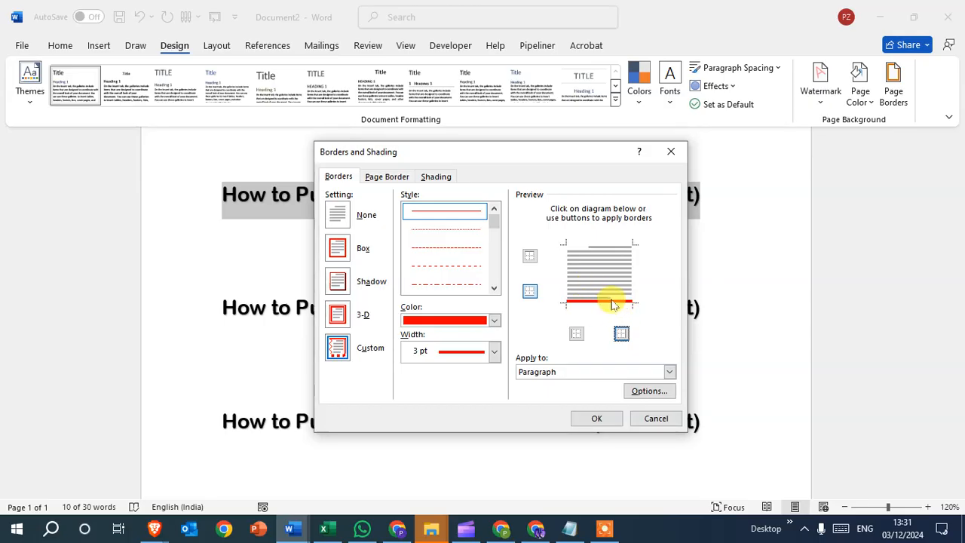
{"action": "left_click", "coordinate": [597, 419]}
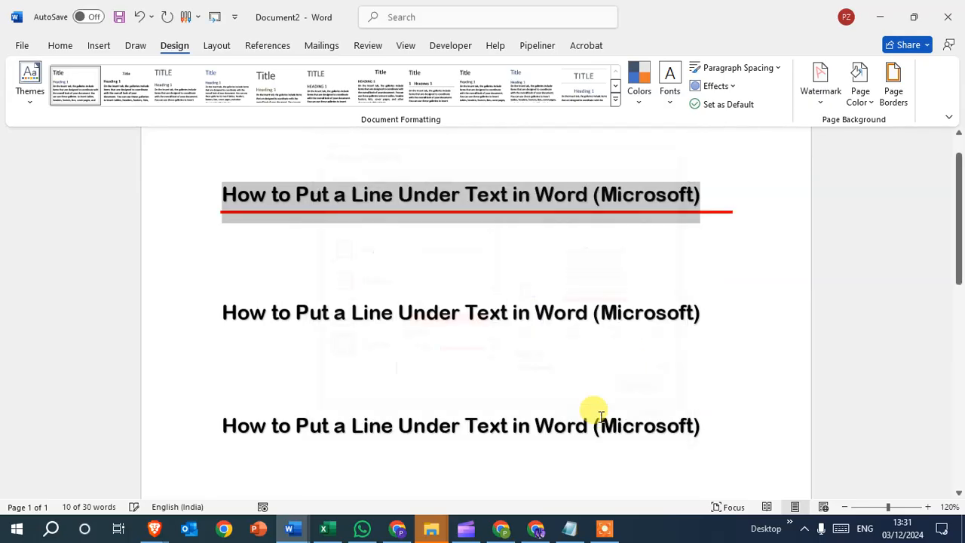
{"action": "left_click", "coordinate": [686, 260]}
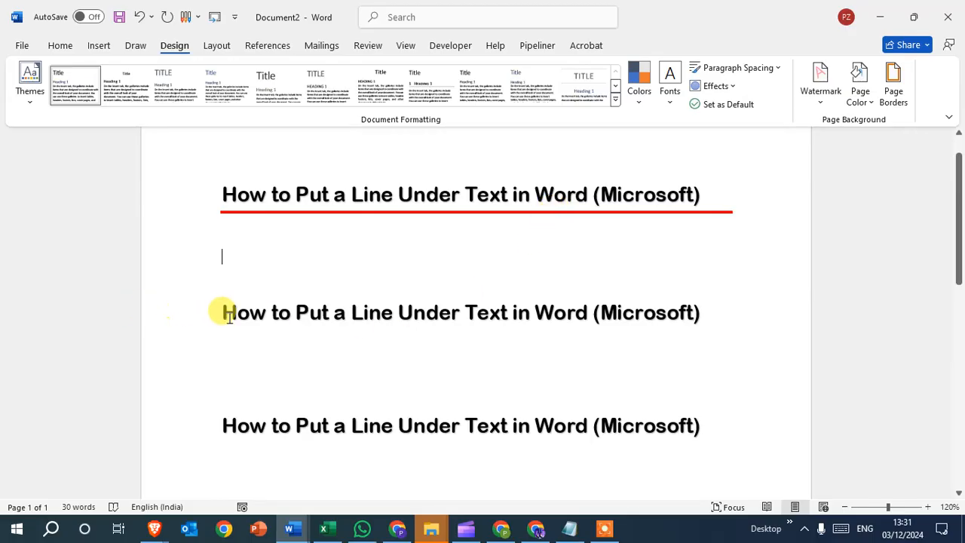
Draw a straight horizontal line about 15 cm long directly beneath the second heading.
{"action": "left_click", "coordinate": [190, 312]}
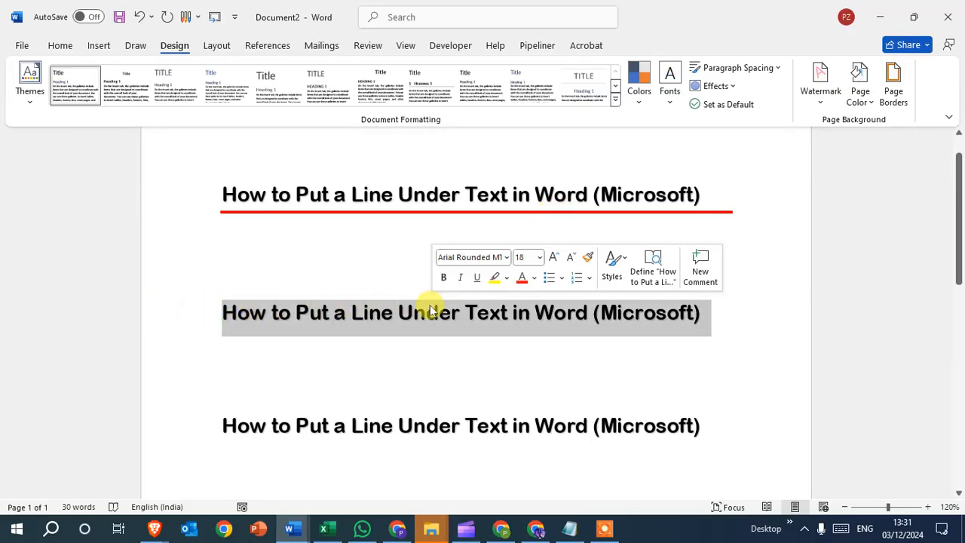
{"action": "left_click", "coordinate": [188, 312]}
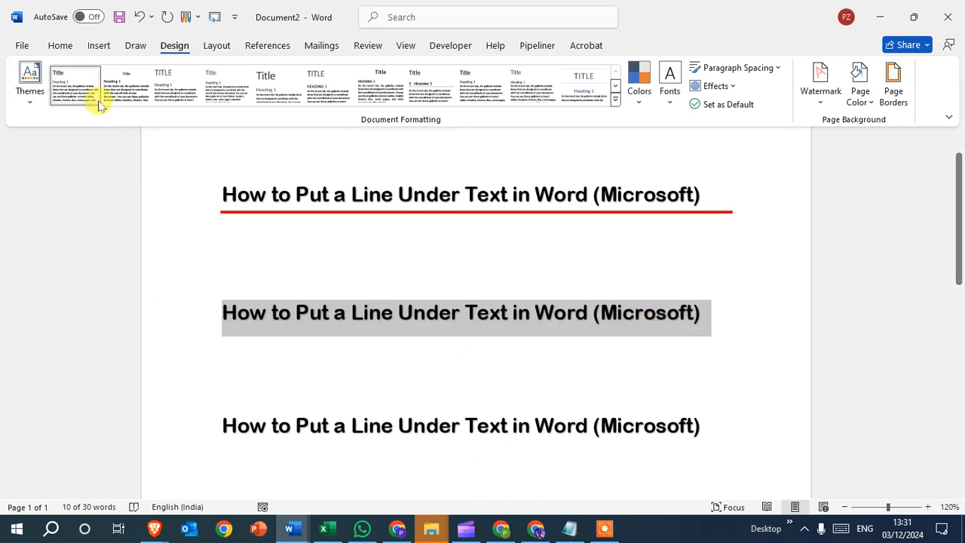
{"action": "left_click", "coordinate": [101, 47]}
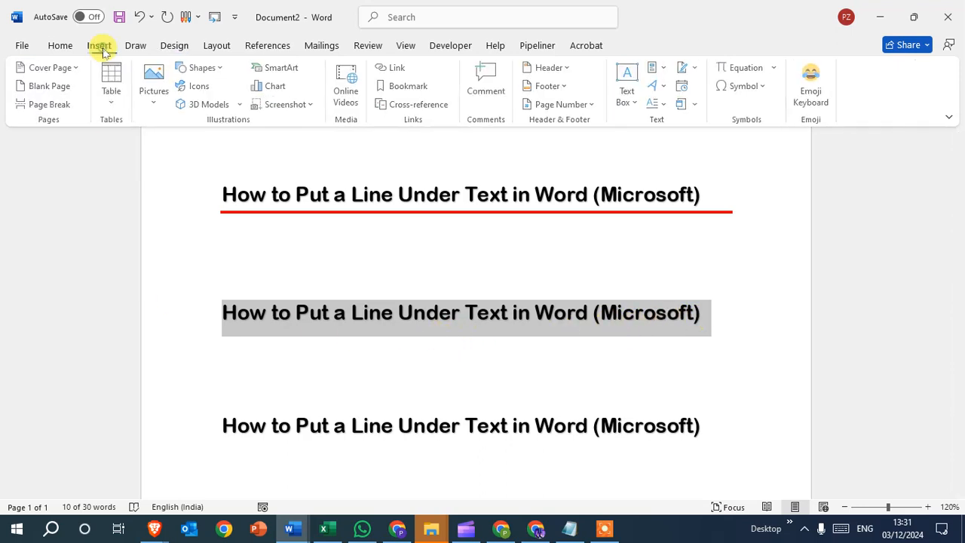
{"action": "left_click", "coordinate": [203, 68]}
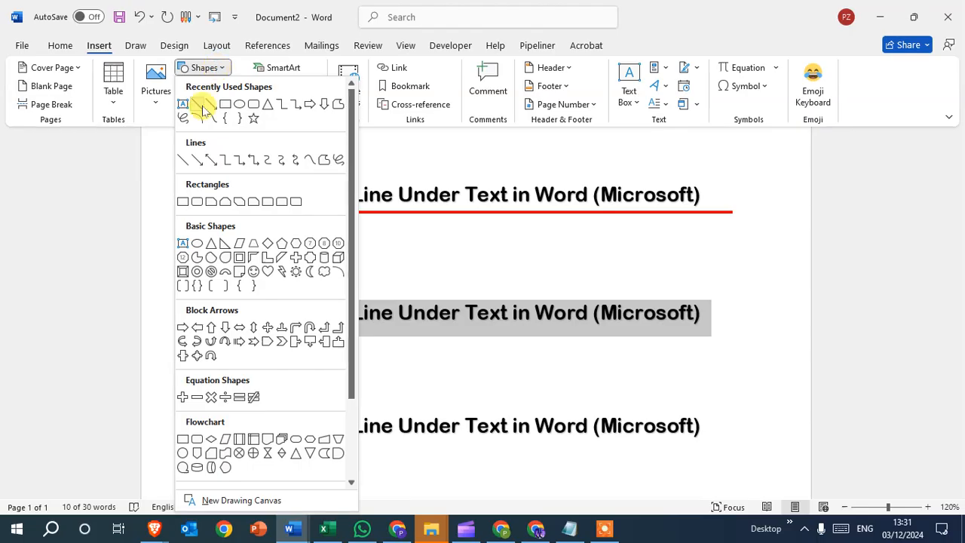
{"action": "left_click", "coordinate": [182, 160]}
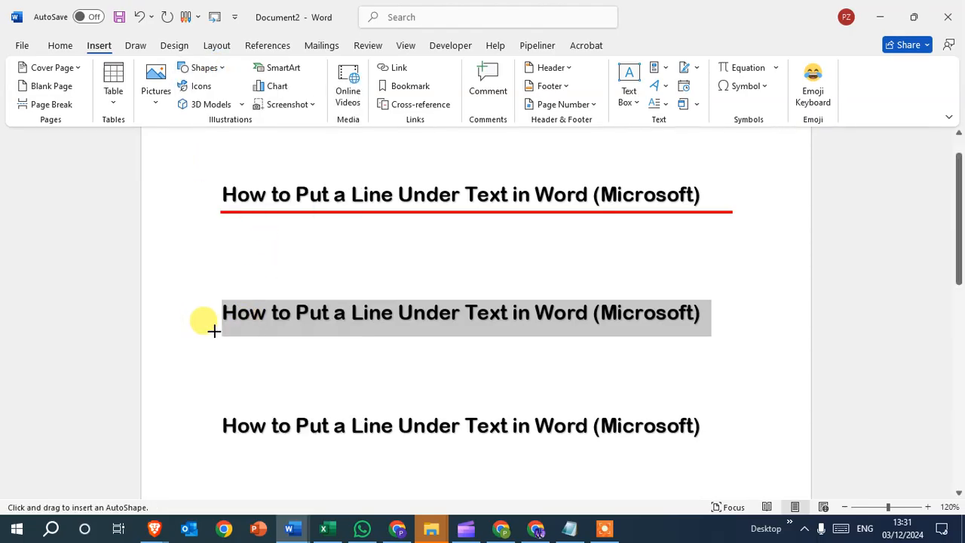
{"action": "left_click_drag", "start_coordinate": [216, 329], "coordinate": [702, 339]}
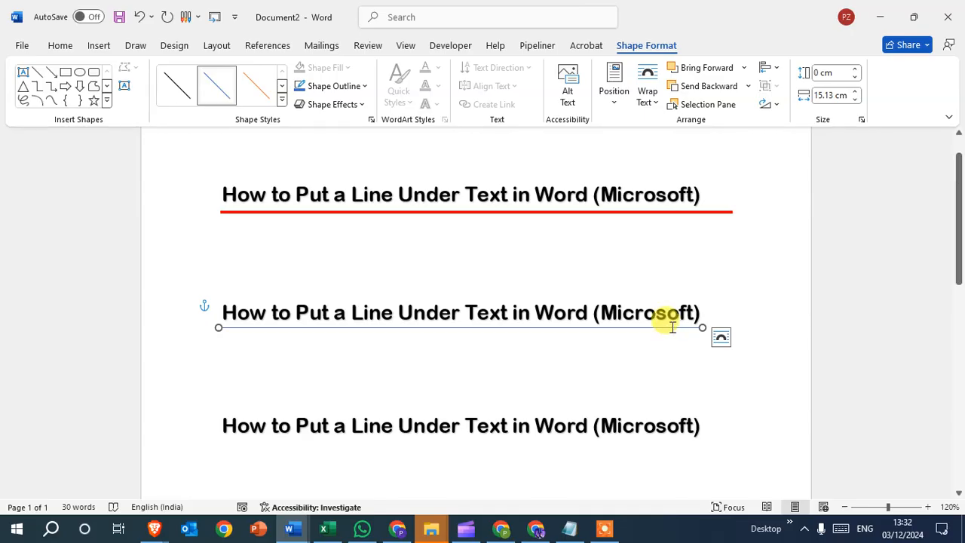
{"action": "right_click", "coordinate": [668, 329]}
{"action": "right_click", "coordinate": [658, 327]}
{"action": "right_click", "coordinate": [657, 327]}
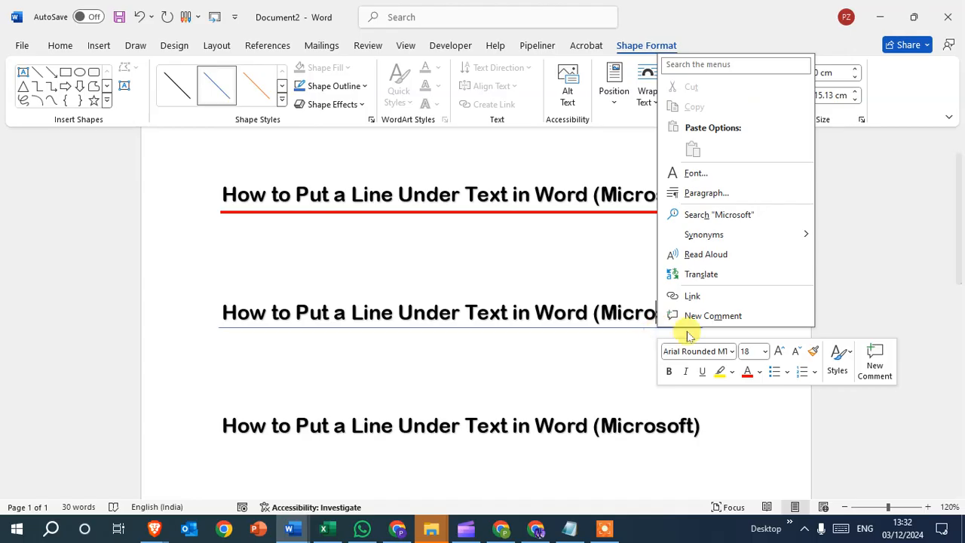
{"action": "left_click", "coordinate": [603, 350]}
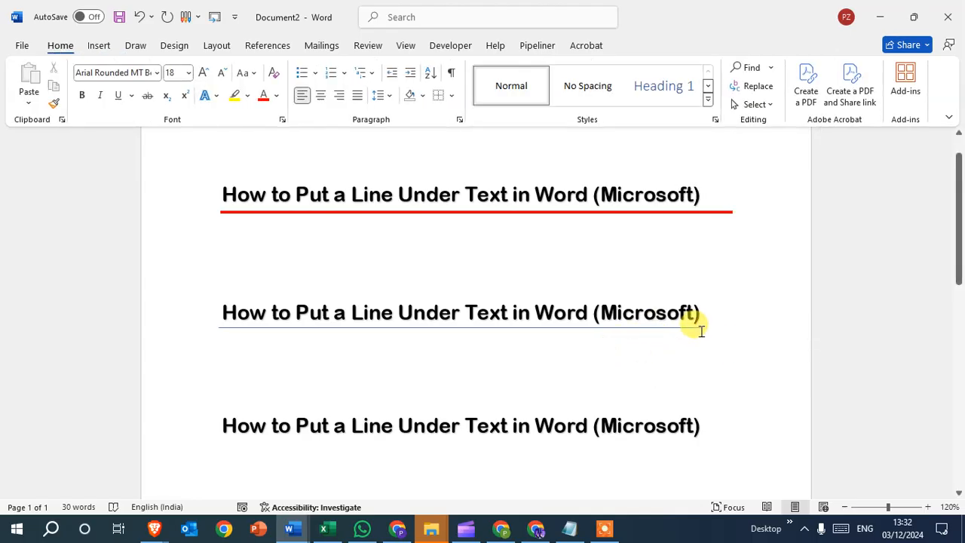
Open the shape formatting options for the line under the second heading and set its width to 5 pt.
{"action": "right_click", "coordinate": [699, 325]}
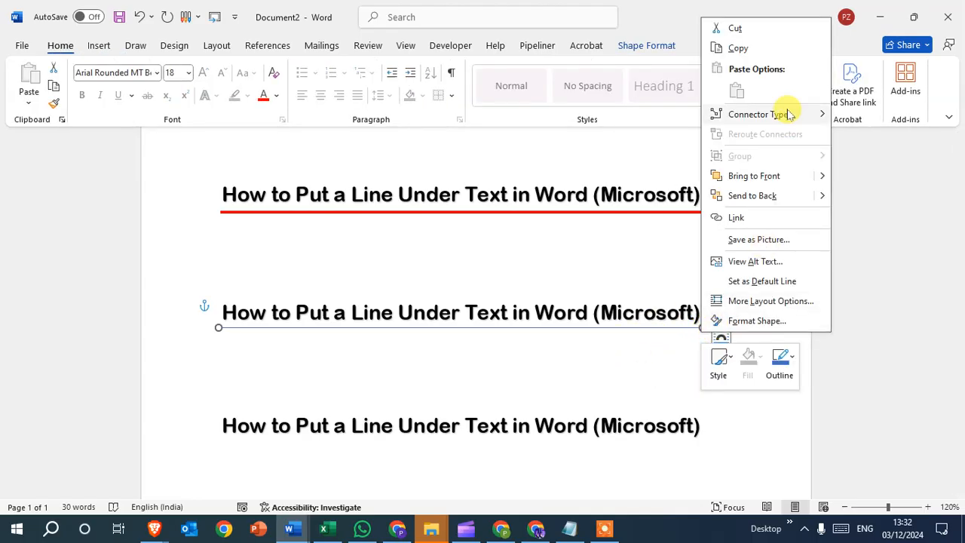
{"action": "left_click", "coordinate": [752, 322]}
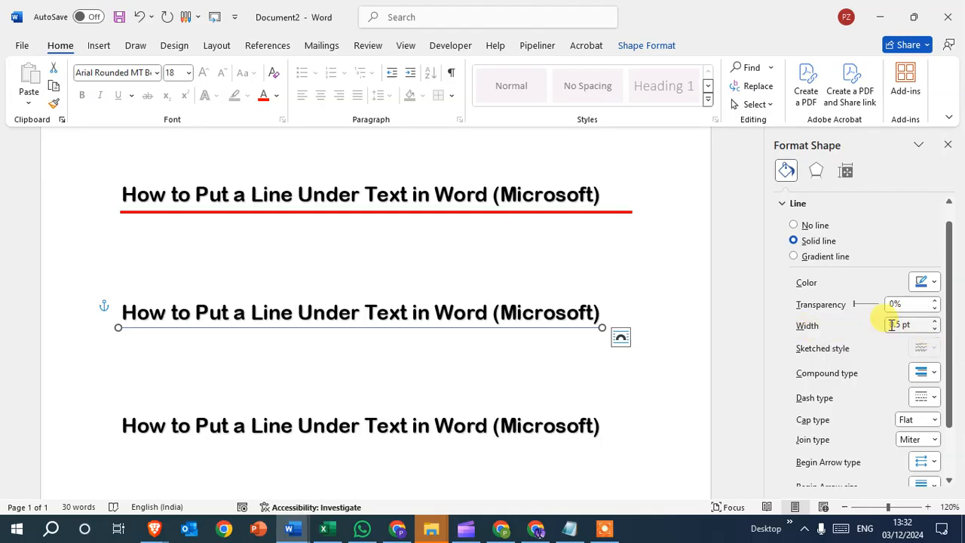
{"action": "key", "text": "BackSpace"}
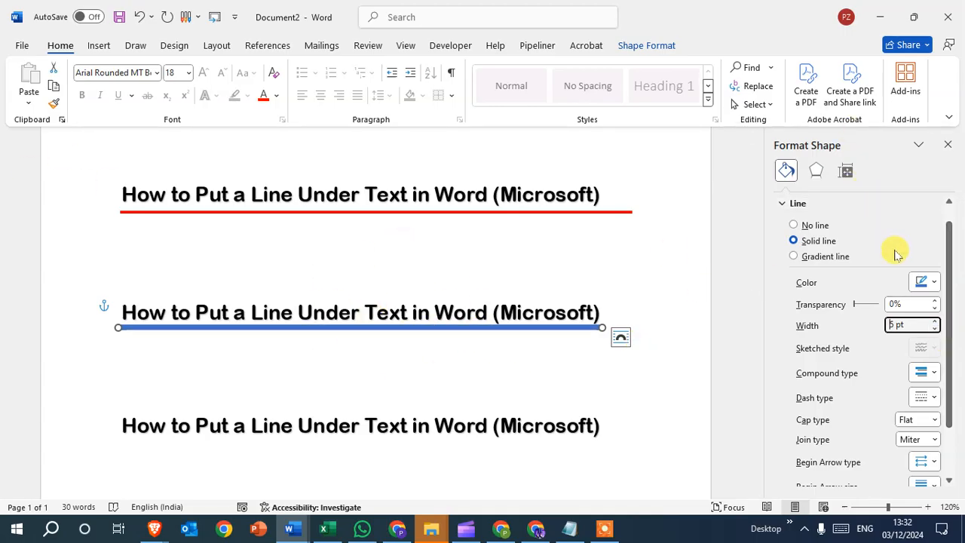
Color the line under the second heading green, give it a dashed style and close the formatting options.
{"action": "left_click", "coordinate": [924, 282]}
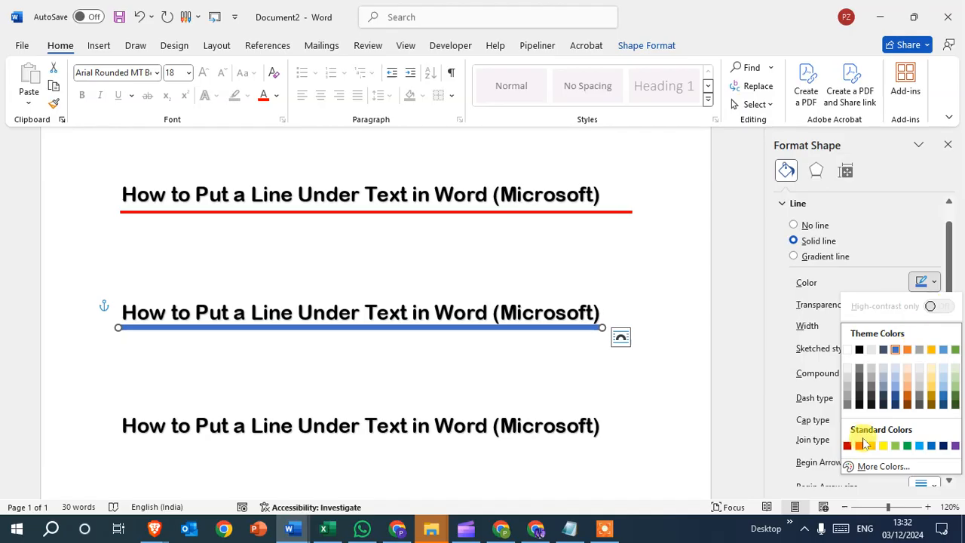
{"action": "left_click", "coordinate": [909, 446]}
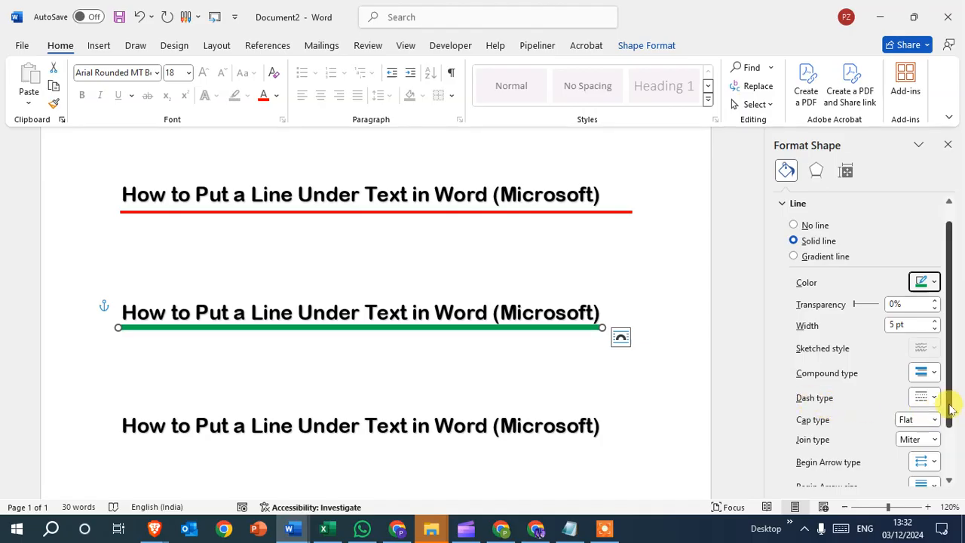
{"action": "left_click", "coordinate": [924, 396]}
{"action": "left_click", "coordinate": [925, 452]}
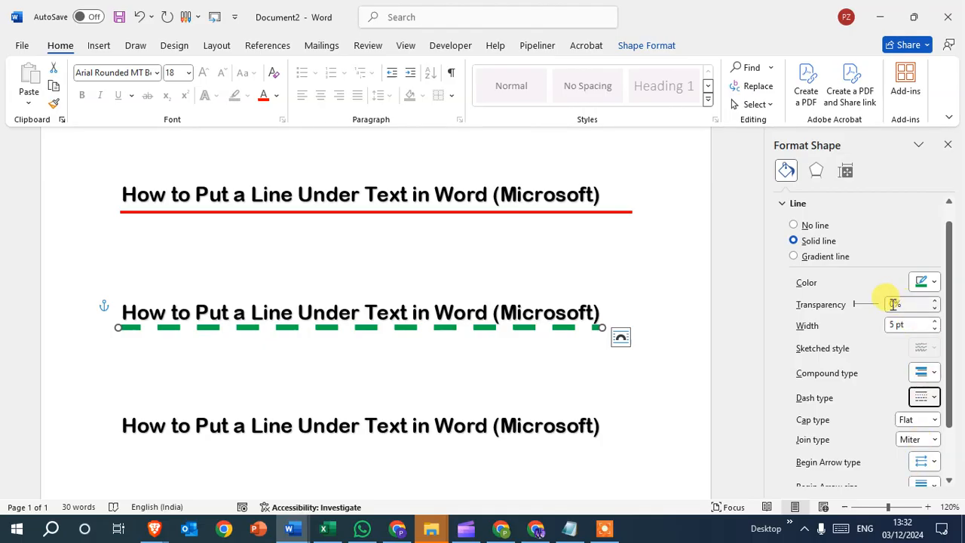
{"action": "left_click", "coordinate": [948, 145]}
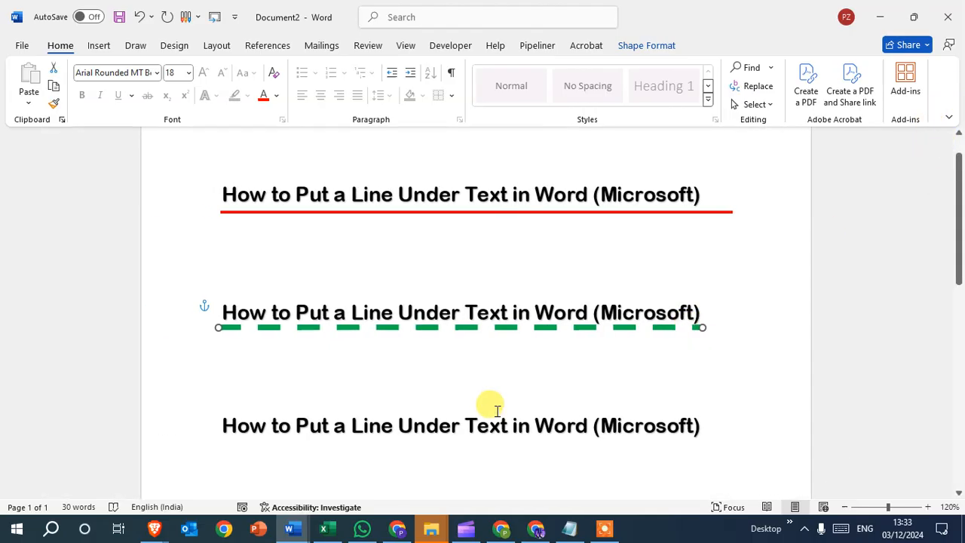
Open the Borders and Shading settings for the third heading and choose the finely dashed line style, third in the list.
{"action": "left_click_drag", "start_coordinate": [220, 423], "coordinate": [700, 422]}
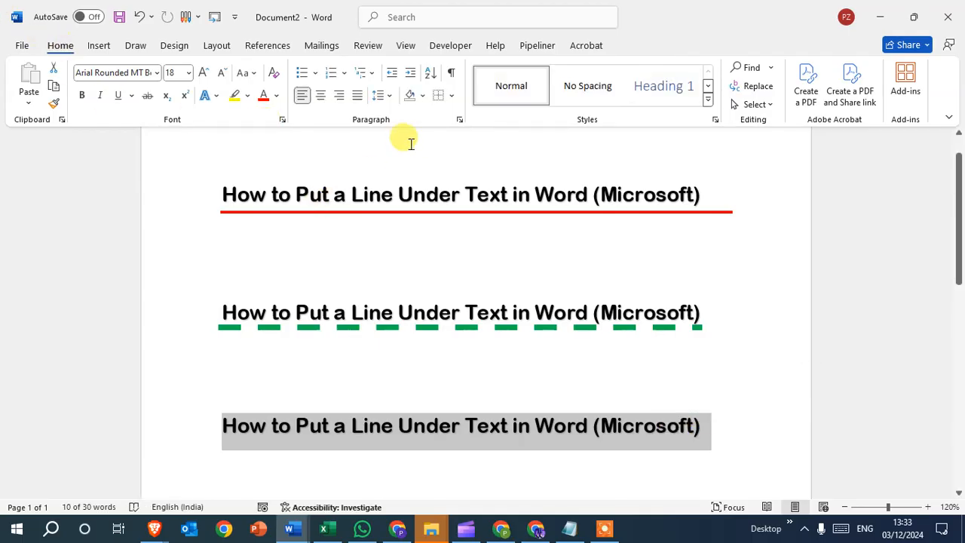
{"action": "left_click", "coordinate": [453, 96]}
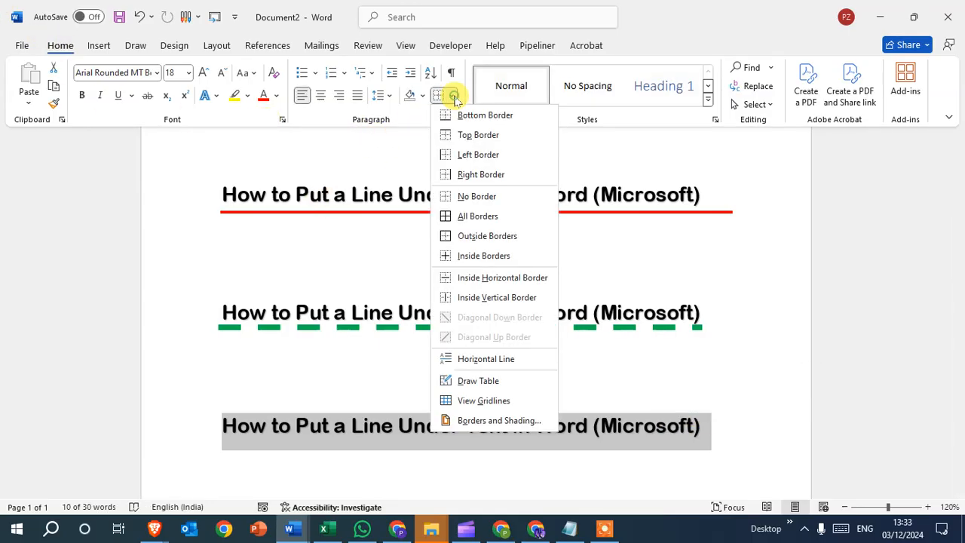
{"action": "left_click", "coordinate": [496, 421]}
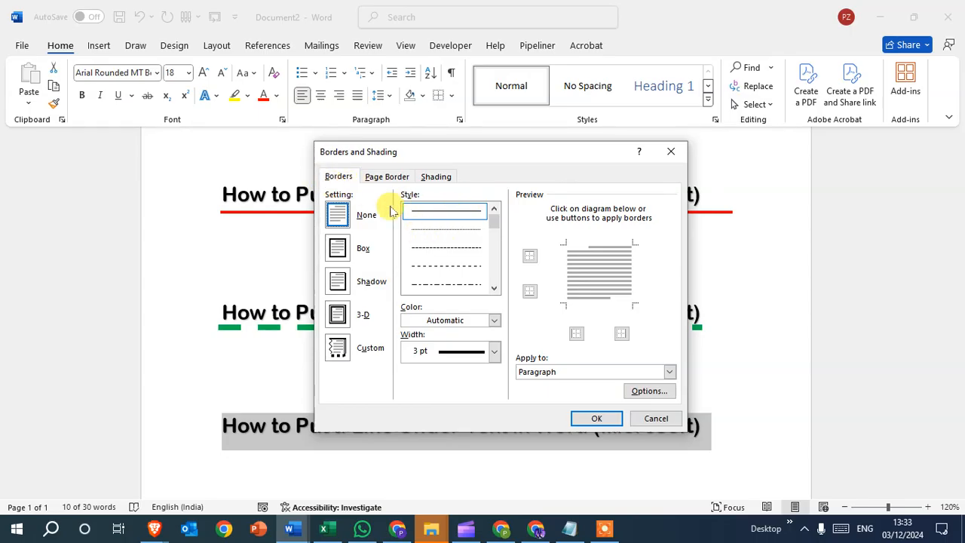
{"action": "mouse_move", "coordinate": [493, 220]}
{"action": "left_mouse_down"}
{"action": "mouse_move", "coordinate": [493, 284]}
{"action": "mouse_move", "coordinate": [494, 205]}
{"action": "left_mouse_up"}
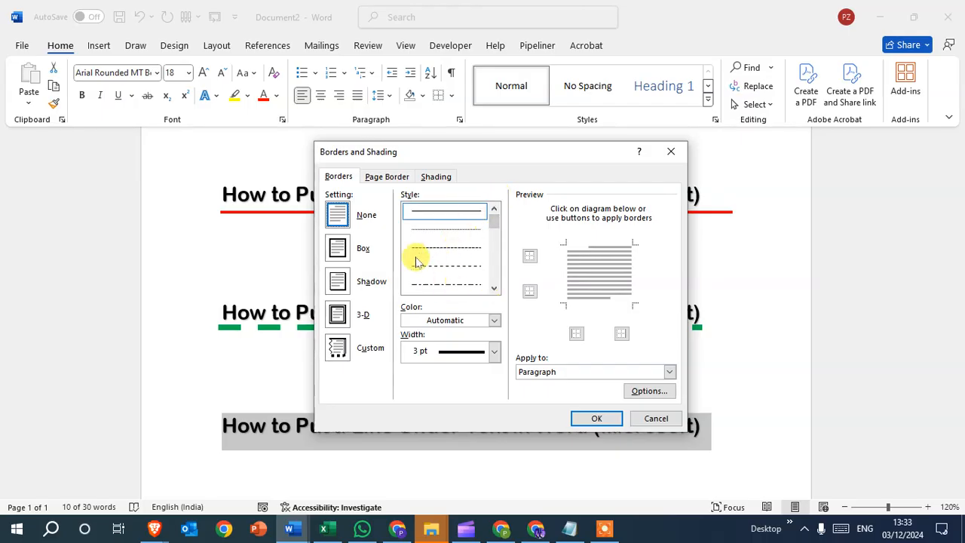
{"action": "left_click", "coordinate": [450, 247]}
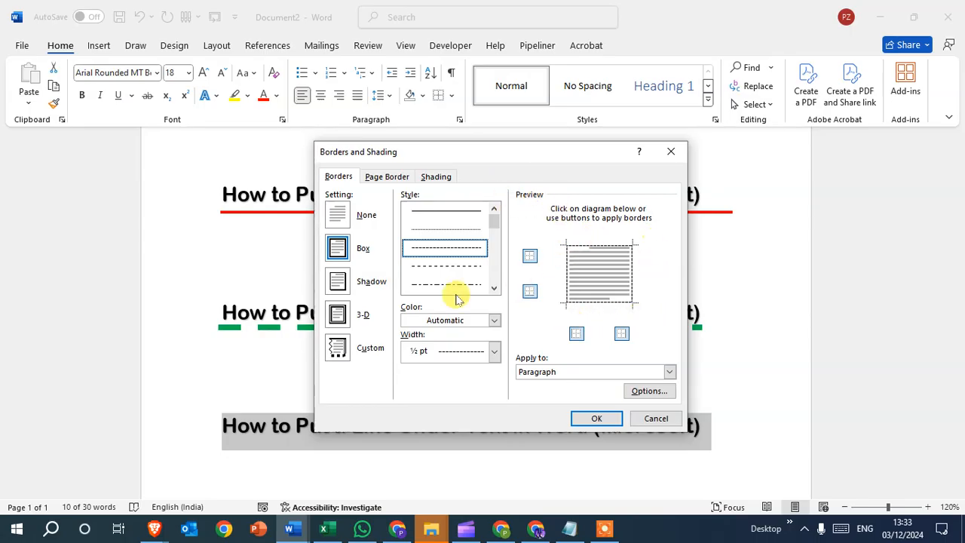
Set the third heading's border color to the standard blue and its width to 3 pt.
{"action": "left_click", "coordinate": [491, 322]}
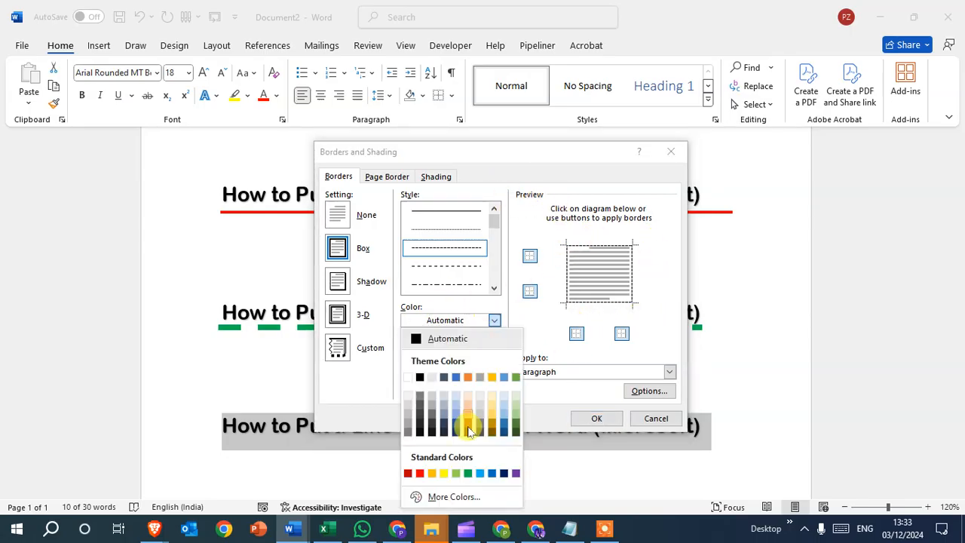
{"action": "left_click", "coordinate": [490, 472]}
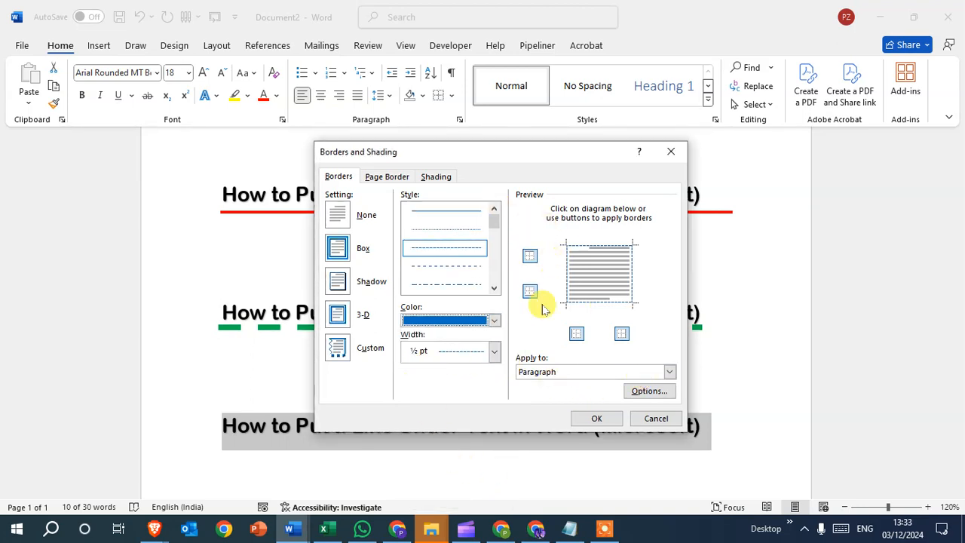
{"action": "left_click", "coordinate": [495, 353]}
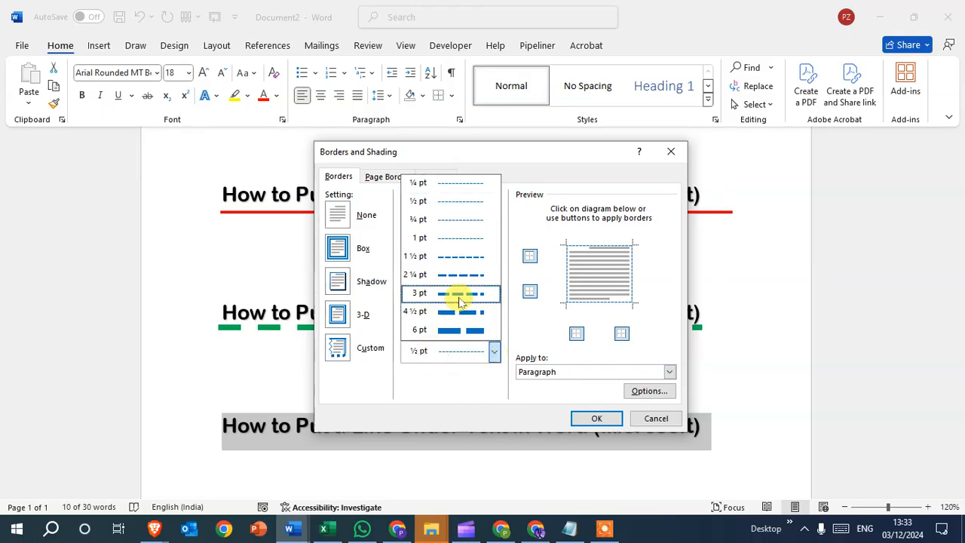
{"action": "left_click", "coordinate": [457, 291]}
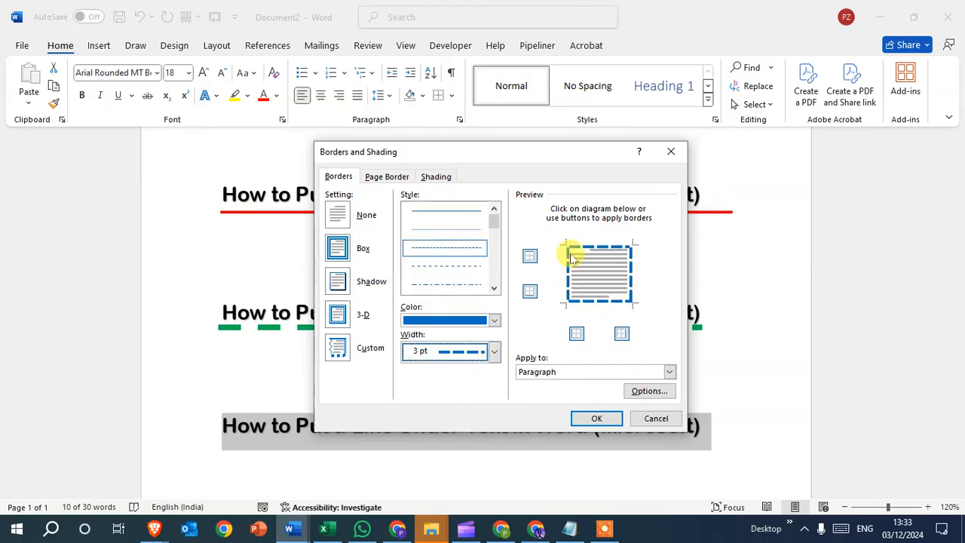
Remove the top, left and right edges and apply the remaining bottom border to the third heading's paragraph.
{"action": "left_click", "coordinate": [530, 257]}
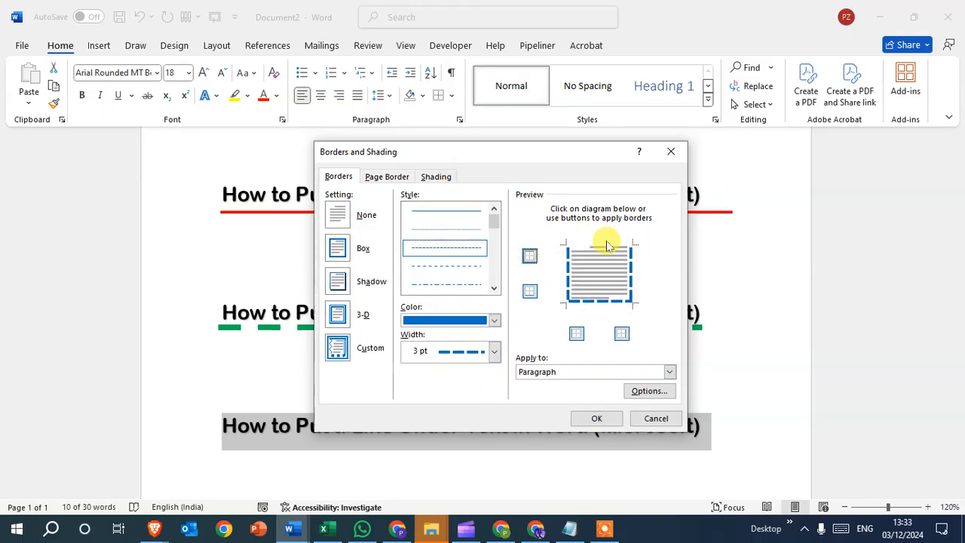
{"action": "left_click", "coordinate": [622, 333]}
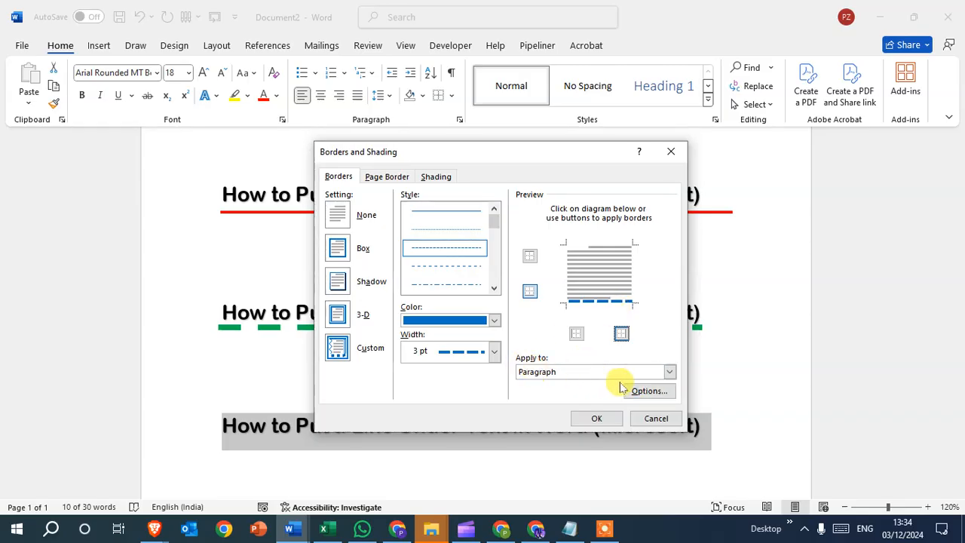
{"action": "left_click", "coordinate": [670, 372]}
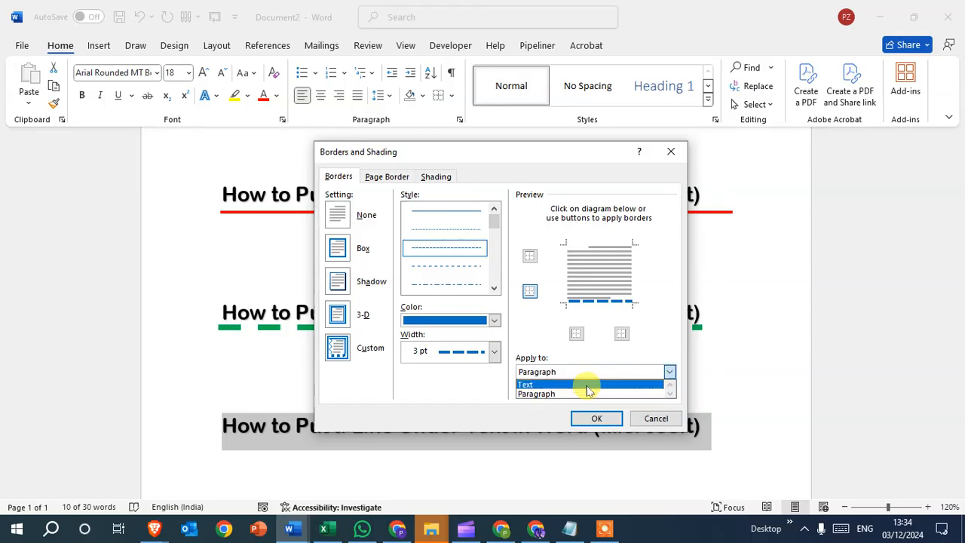
{"action": "left_click", "coordinate": [564, 395]}
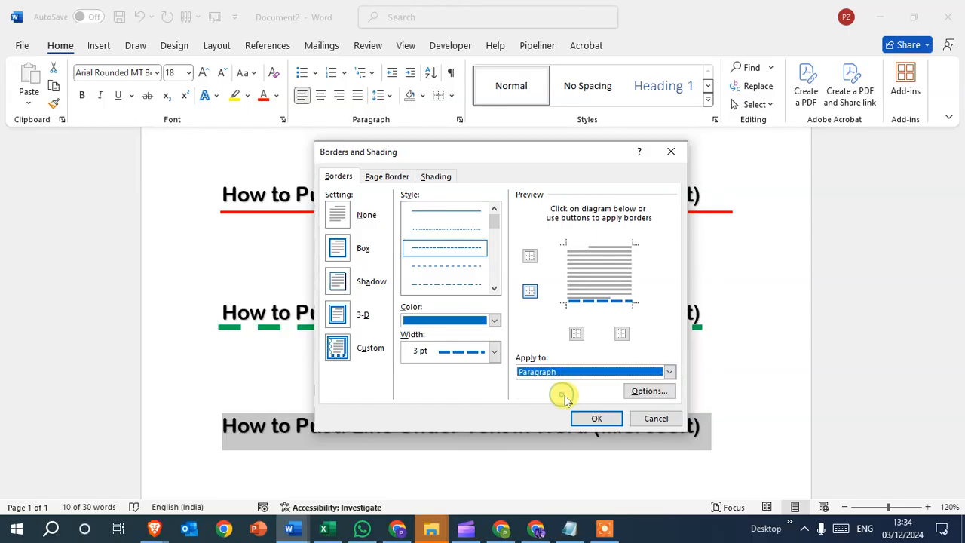
{"action": "left_click", "coordinate": [599, 417]}
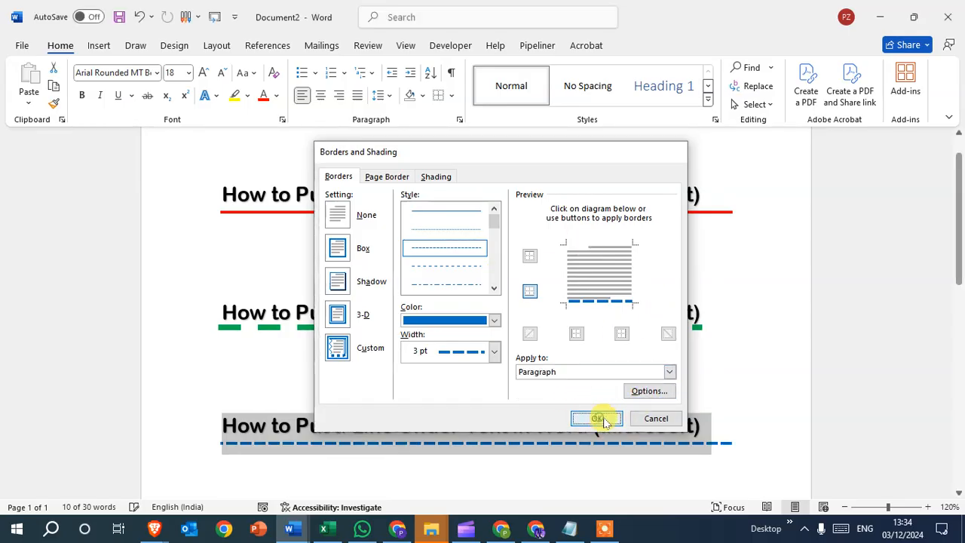
{"action": "left_click", "coordinate": [658, 389]}
{"action": "scroll", "coordinate": [612, 377], "scroll_direction": "down", "scroll_amount": 1}
{"action": "scroll", "coordinate": [528, 354], "scroll_direction": "up", "scroll_amount": 1}
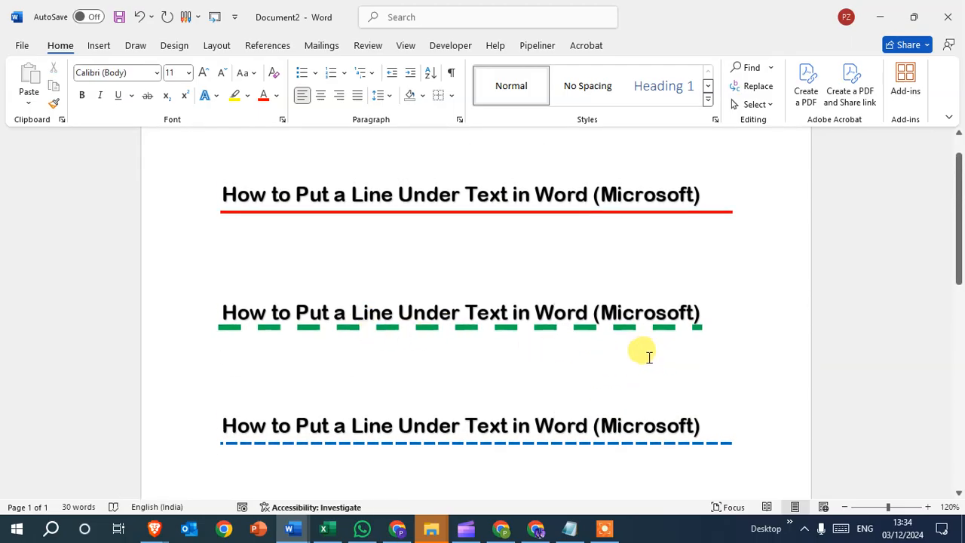